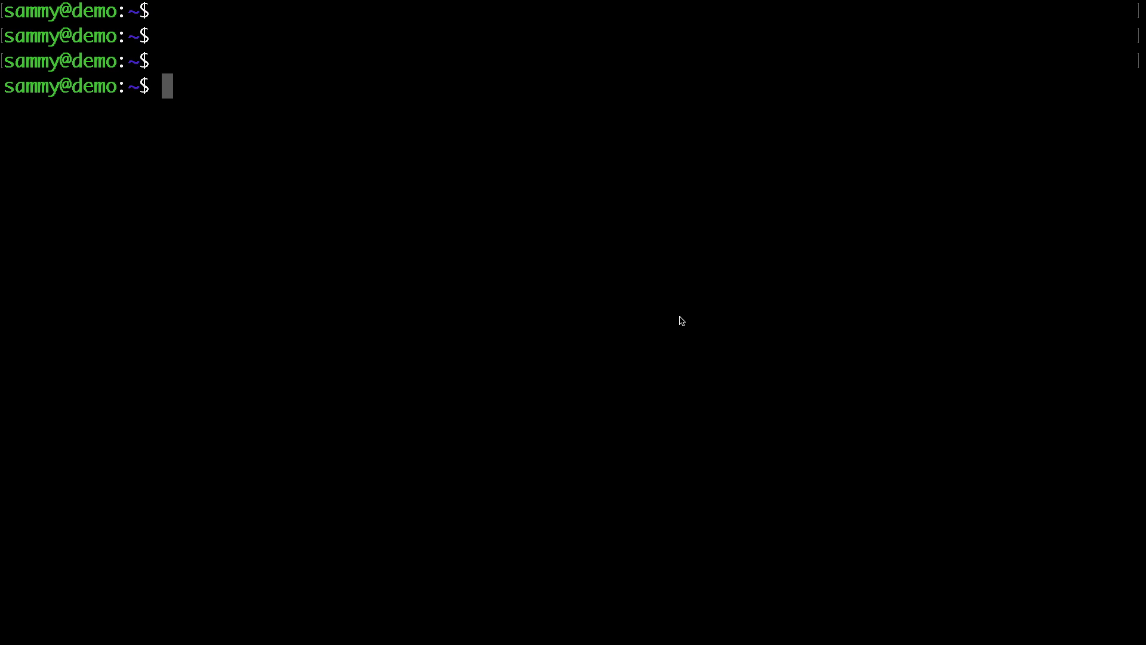
Print the OS release details, confirming Ubuntu 18.04.3 LTS
key("Return")
type("cat /etc/os-release")
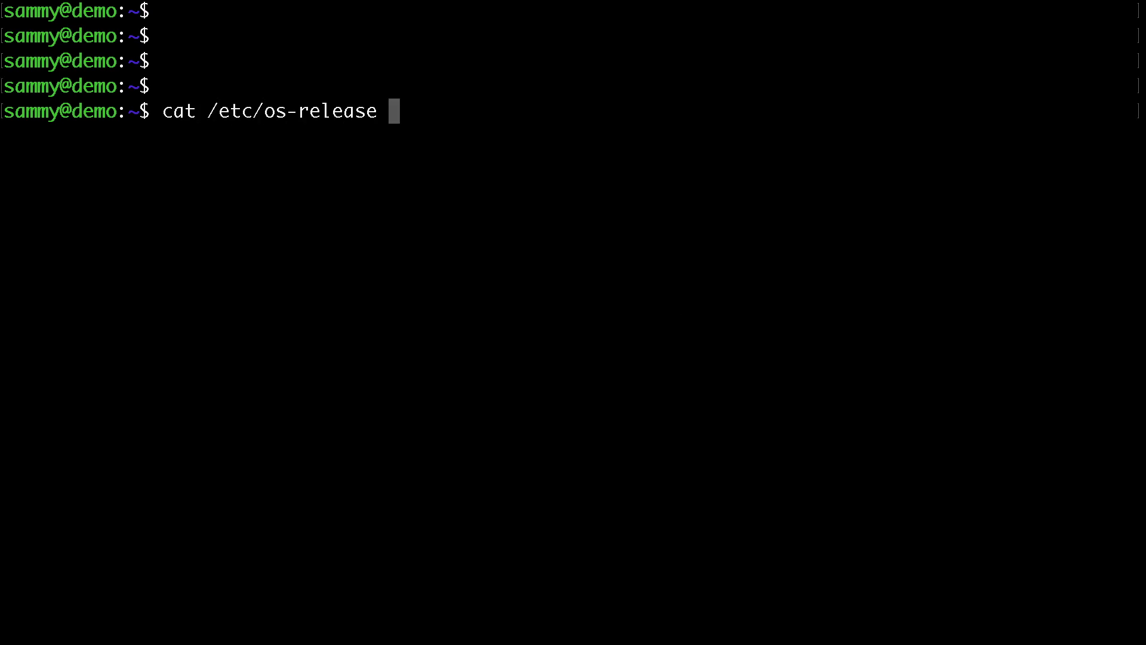
key("Return")
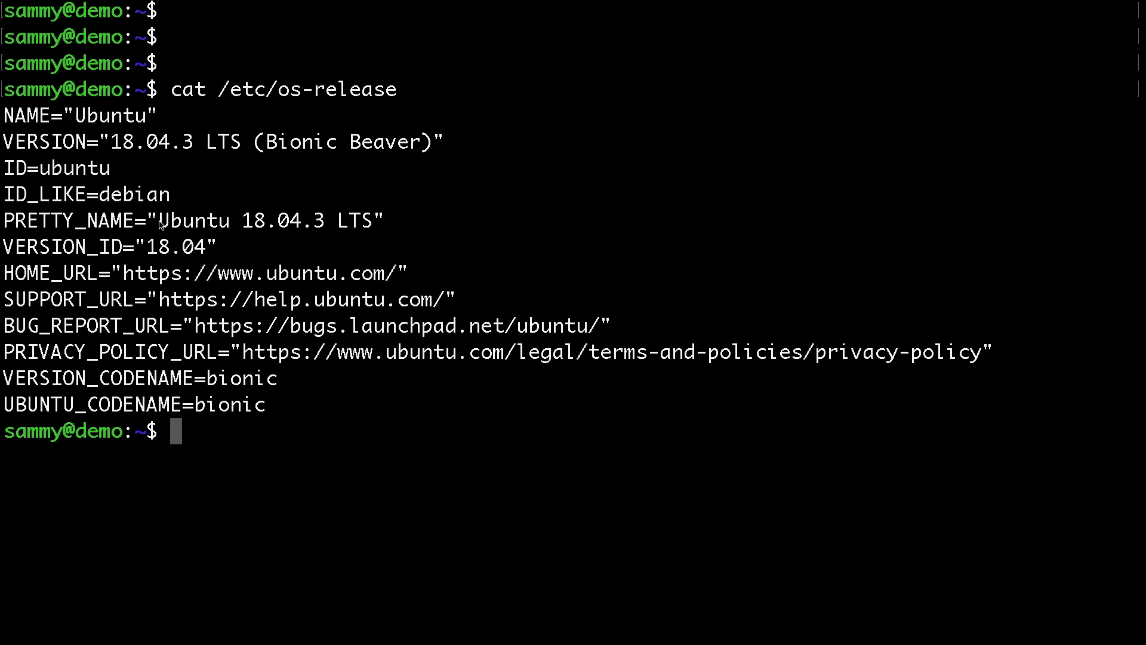
left_click_drag(157, 221, 360, 225)
type("clear")
key("Return")
Confirm with systemctl status docker that the Docker service is active (running)
key("Return")
type("s")
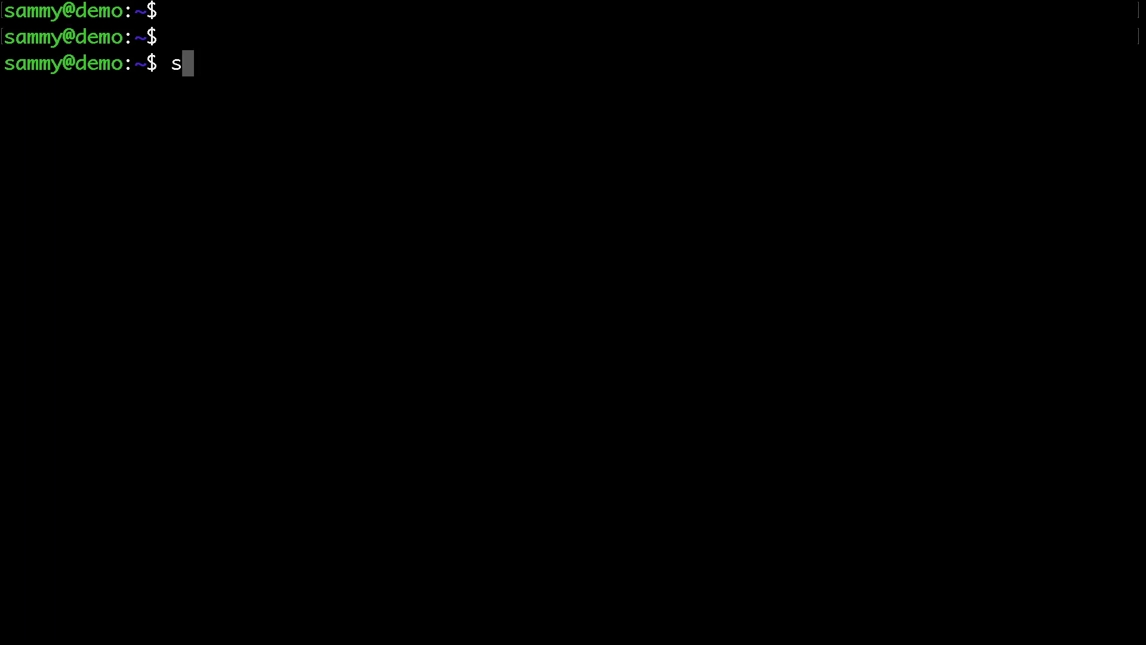
type("ystemctl status docker")
key("Return")
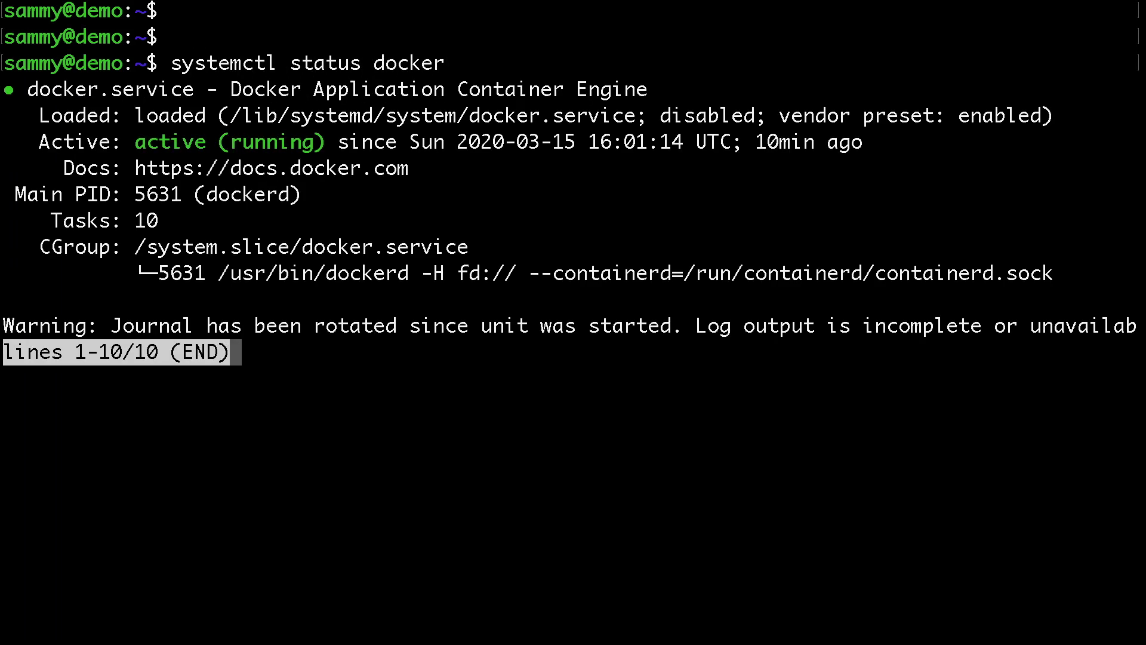
left_click_drag(135, 142, 324, 142)
key("q")
List all containers with docker ps -a, which shows only the header row
key("Return")
key("Return")
type("clear")
key("Return")
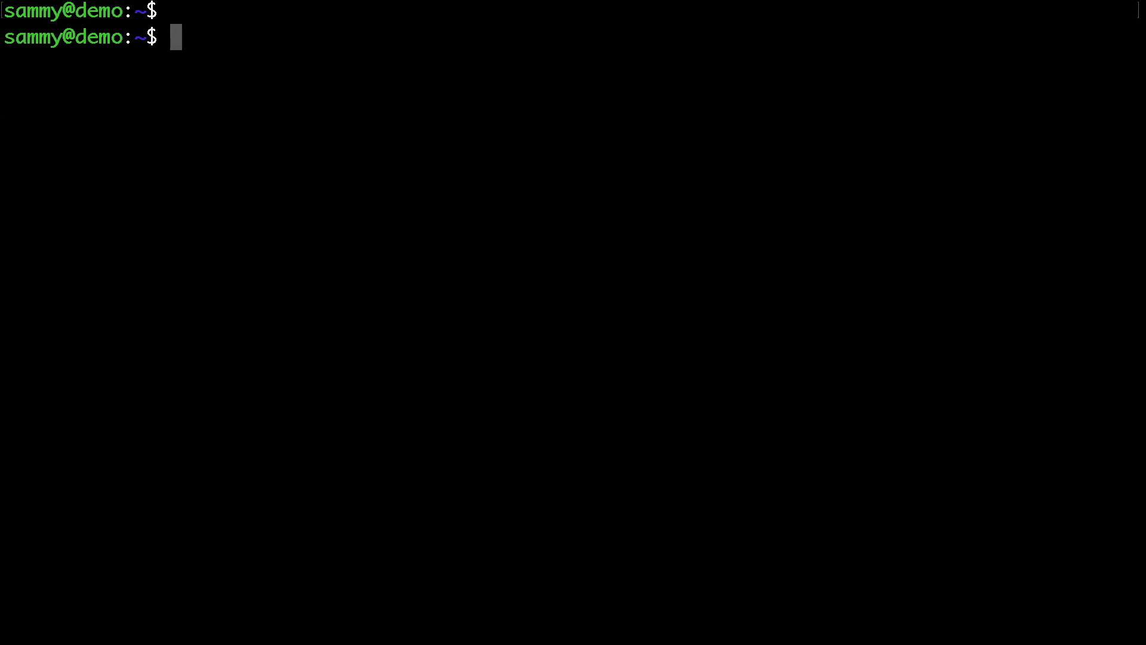
key("Return")
key("Return")
type("docker ps ")
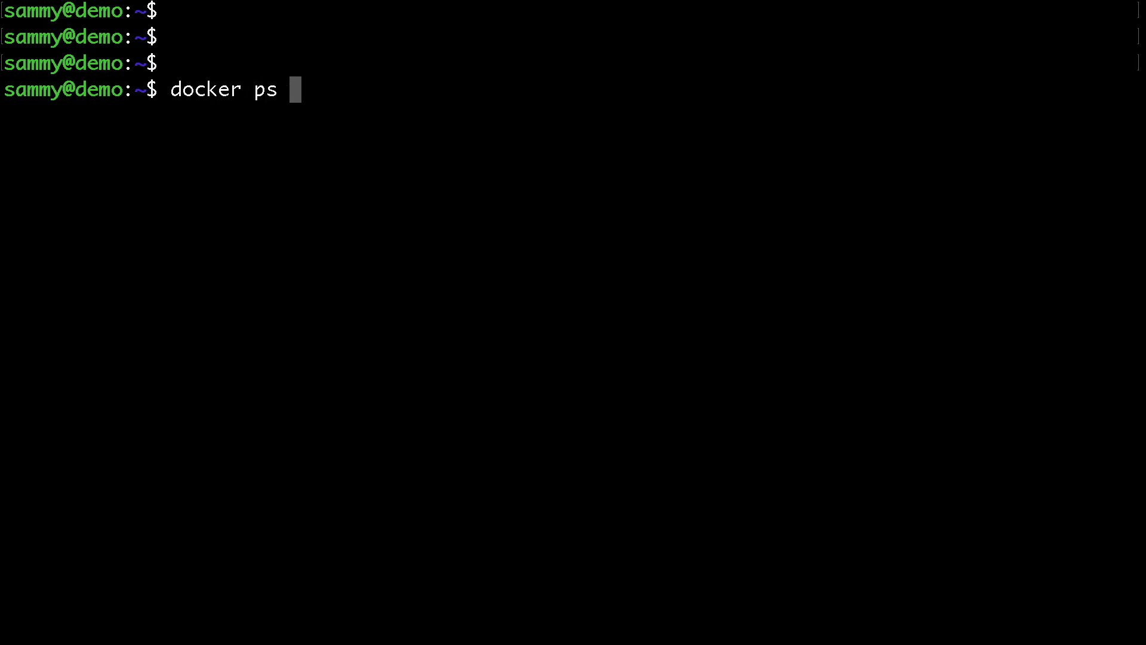
type("-a")
key("Return")
left_click_drag(303, 115, 481, 115)
triple_click(350, 110)
left_click(442, 202)
key("Return")
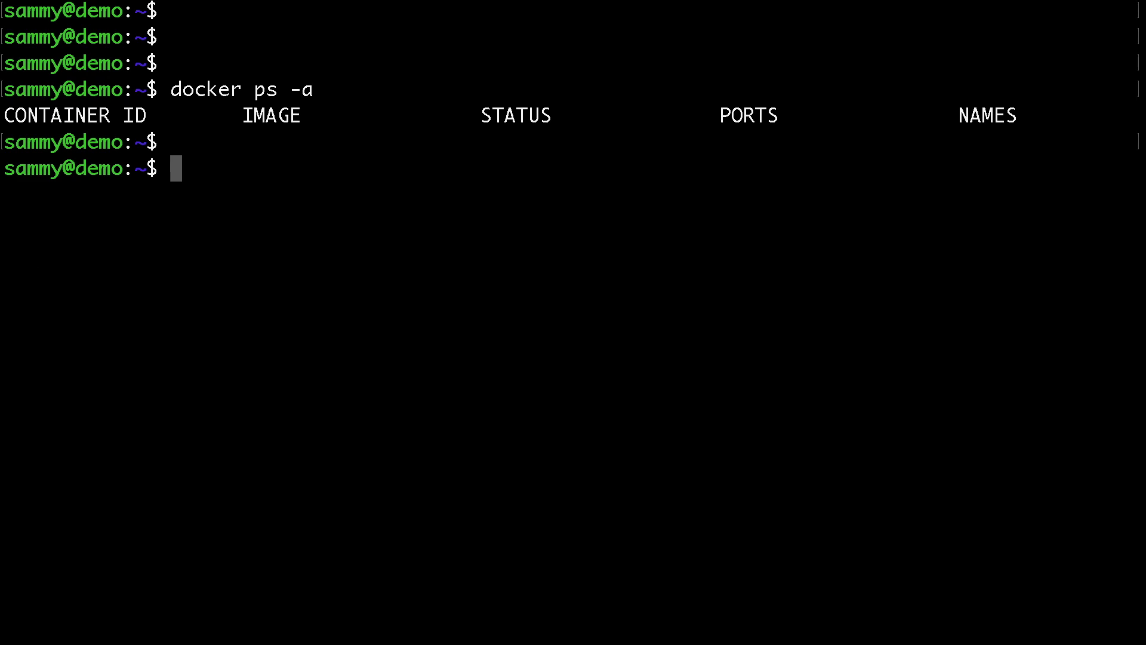
type("docker run --name web001")
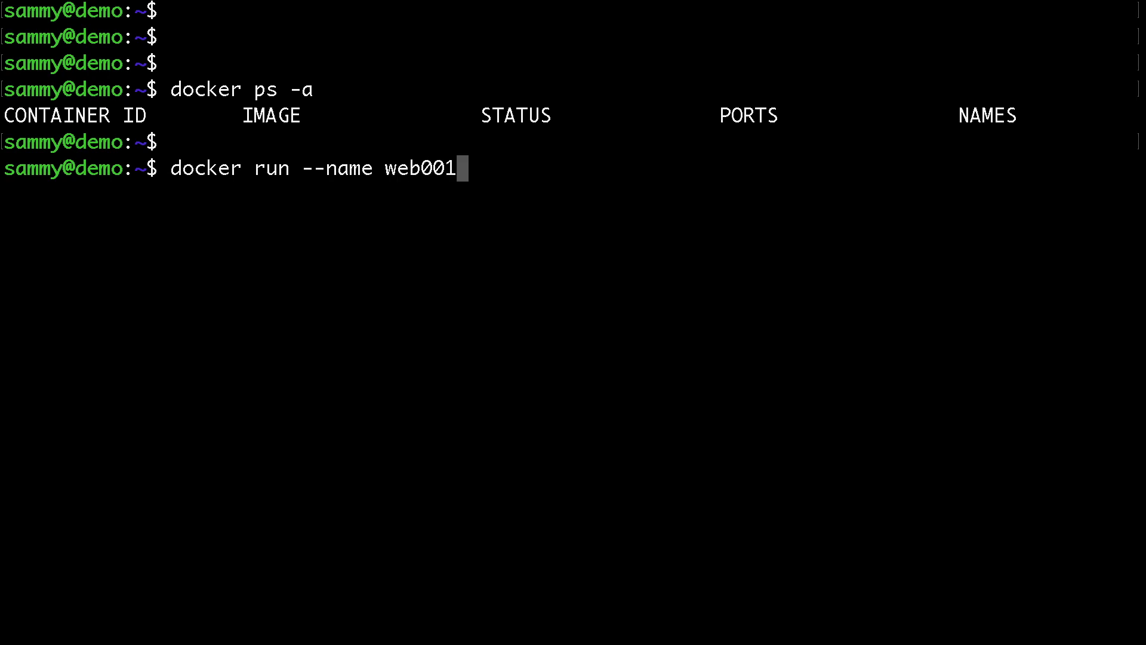
Run detached container web01 from httpd with host port 8080 mapped to 80, fixing typos
key("BackSpace")
key("BackSpace")
type("1 ")
type("-d -p ")
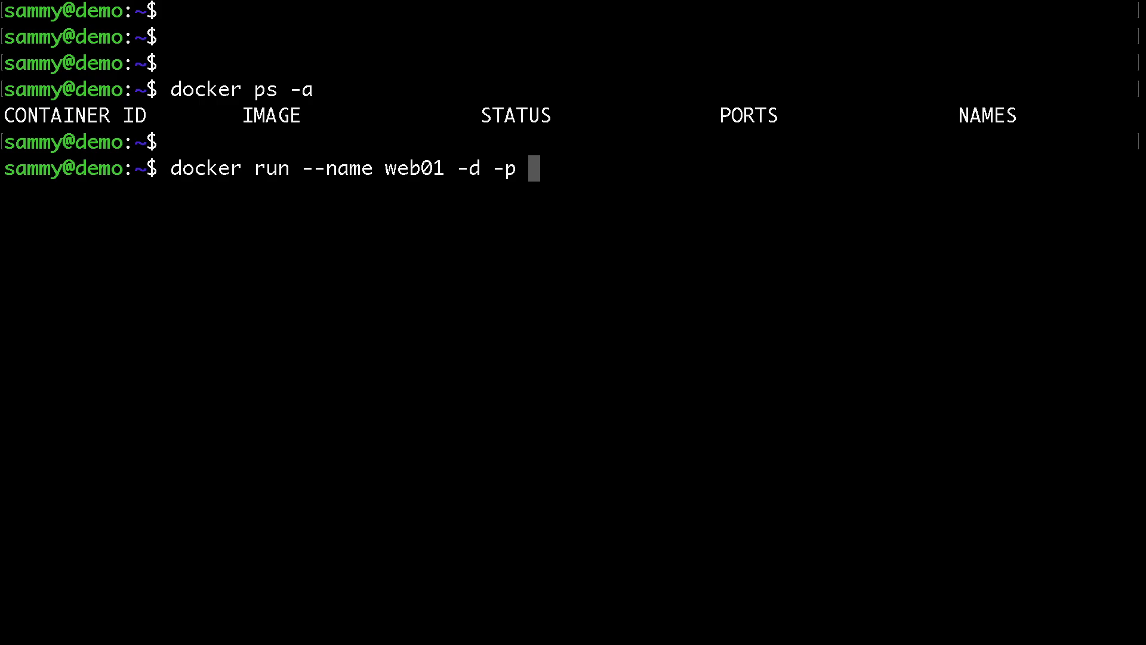
type("8080:70")
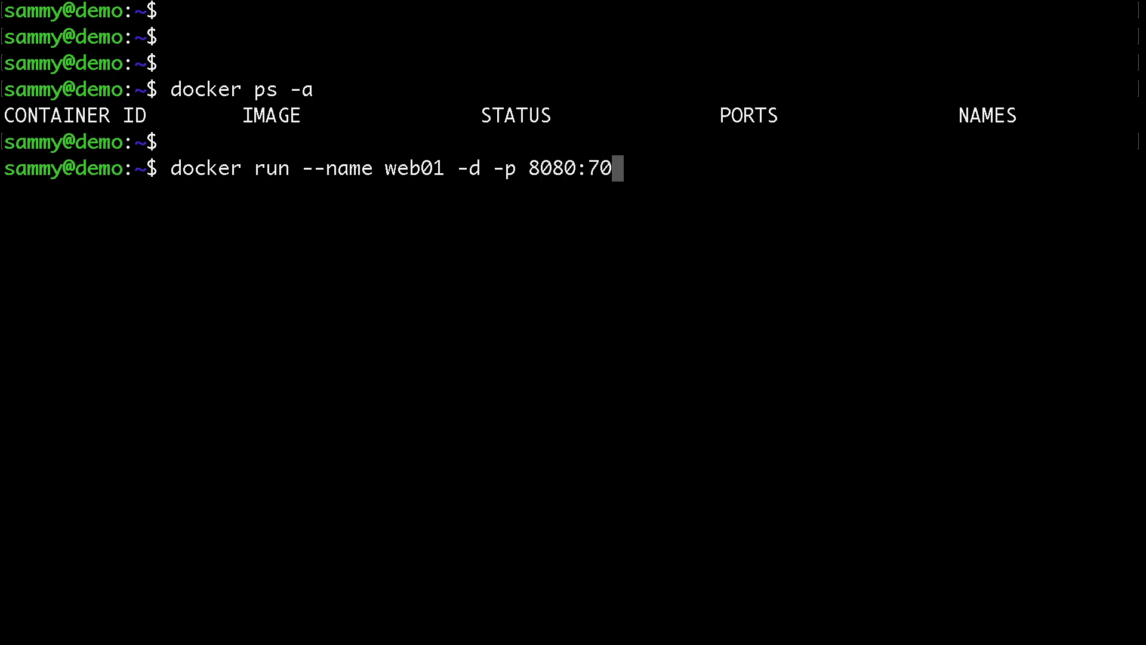
key("BackSpace")
key("BackSpace")
type("80 hrrp")
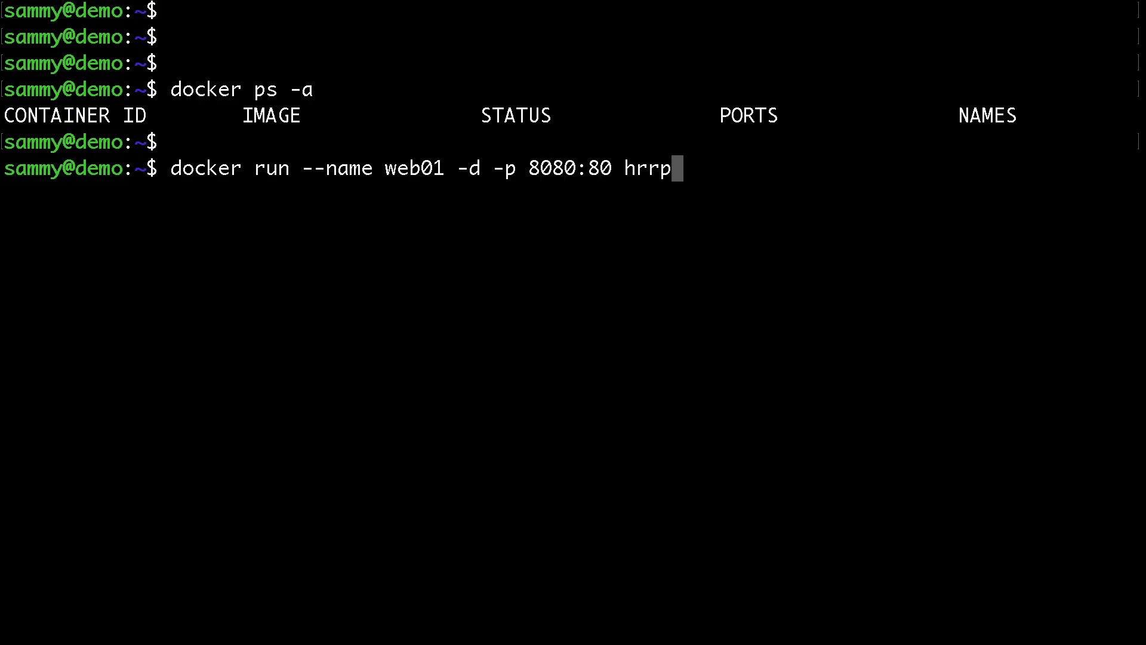
key("BackSpace")
key("BackSpace")
key("BackSpace")
type("r")
key("BackSpace")
type("ttps")
key("BackSpace")
type("d")
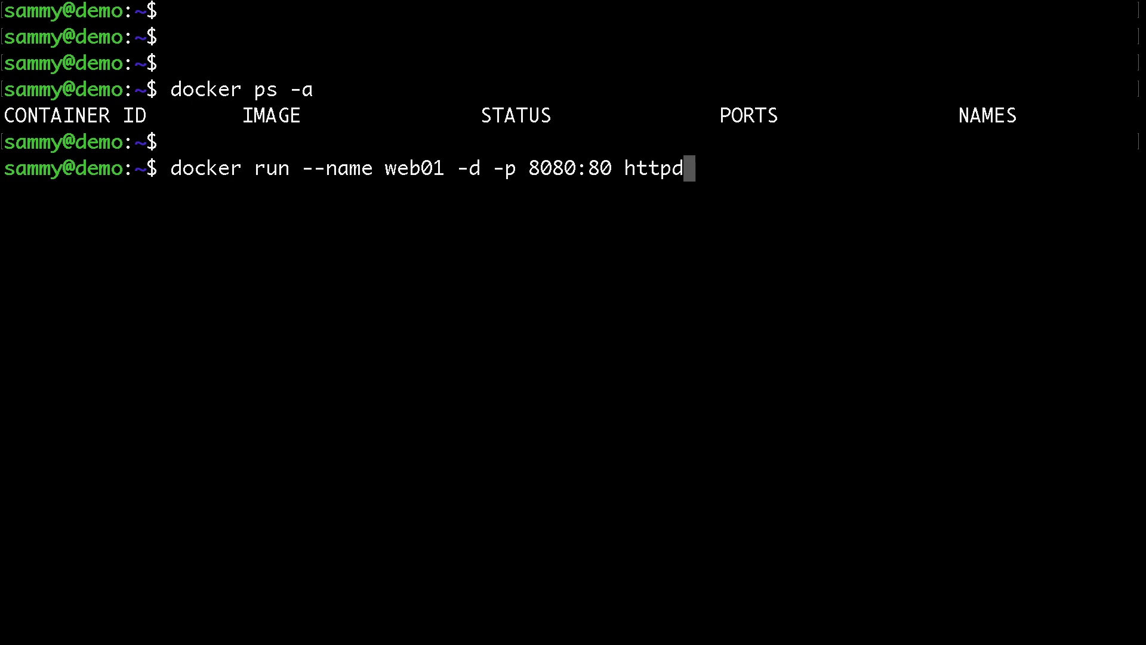
key("Return")
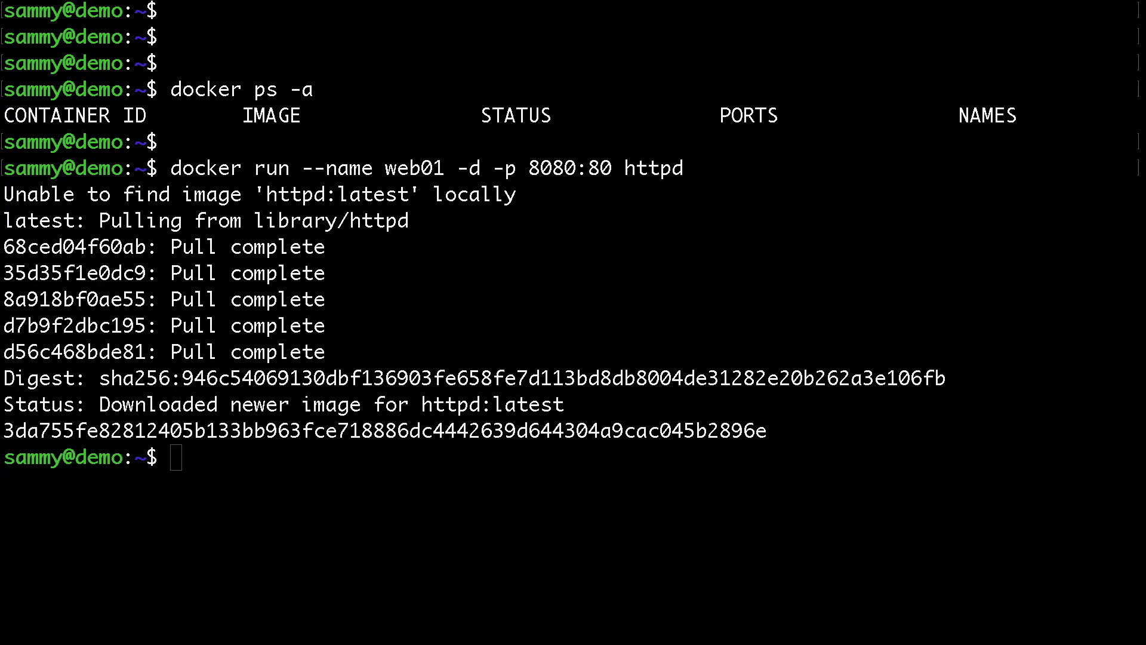
key("Return")
type("clear")
List all containers, showing web01 up from httpd with 8080 mapped to 80
key("Return")
key("Return")
key("Return")
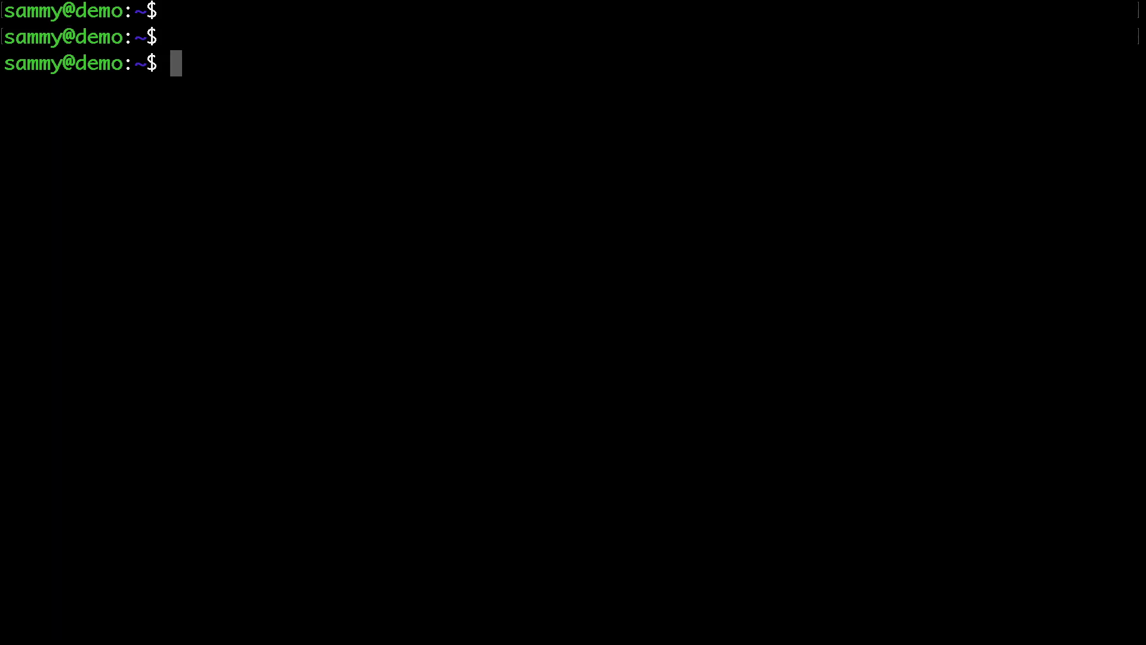
key("Return")
type("dock")
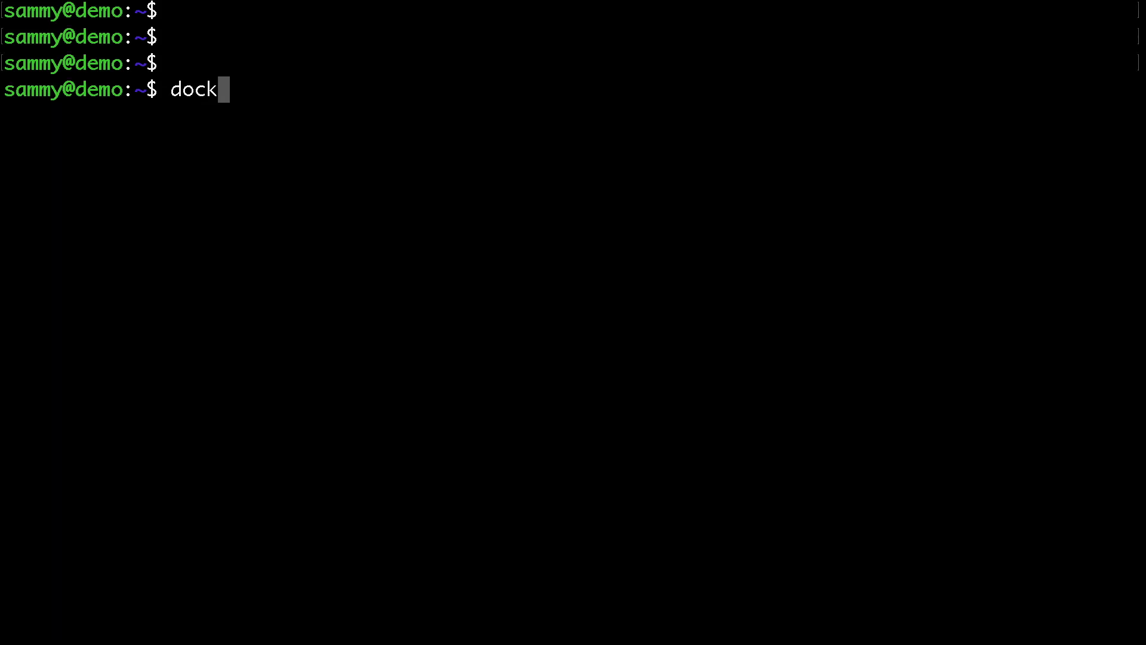
type("er ps -a")
key("Return")
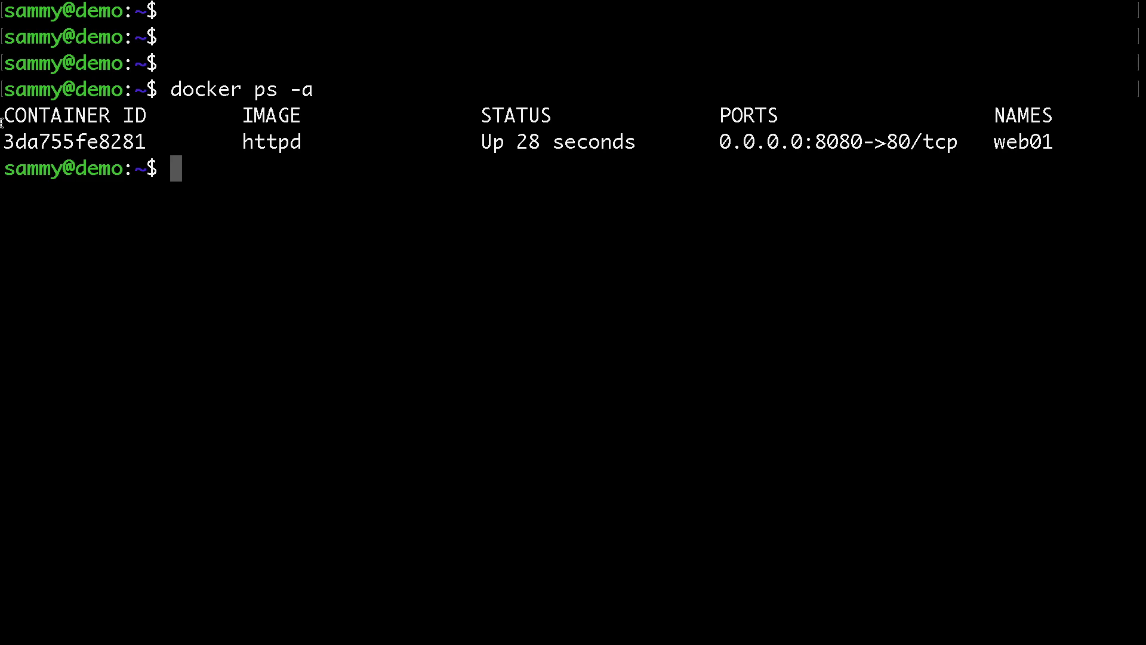
triple_click(40, 144)
left_click(303, 158)
List the home directory with ls -l, which shows total 0
key("Return")
key("Return")
type("ls -l")
key("Return")
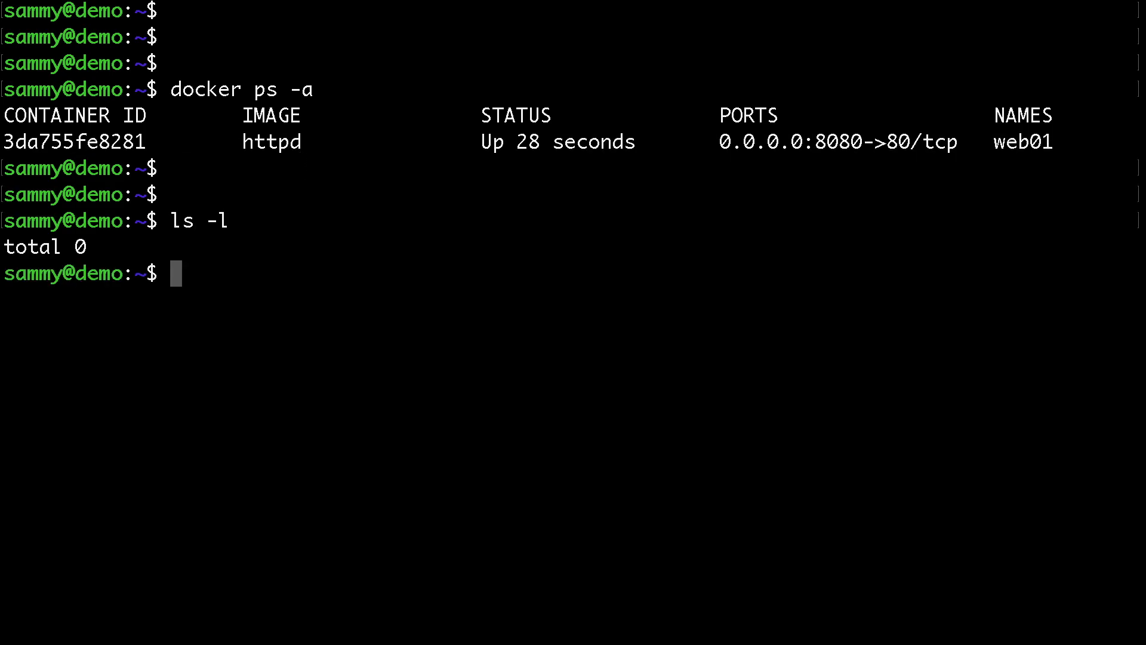
left_click_drag(240, 218, 240, 267)
left_click(240, 268)
type("d")
type("ocker ")
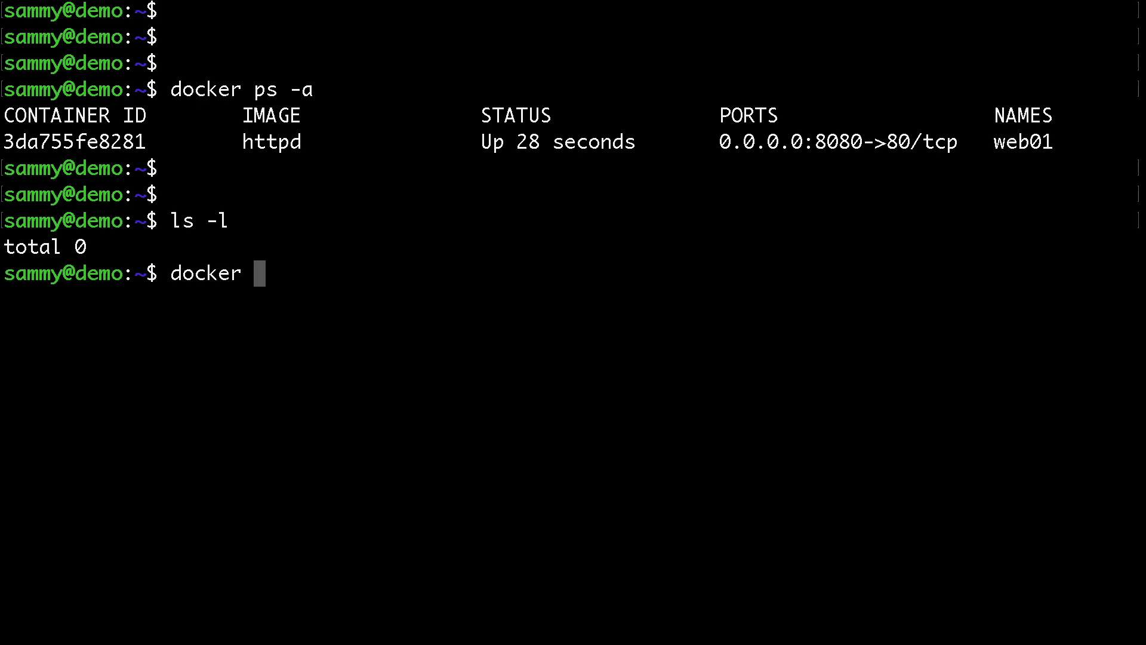
type("cp ")
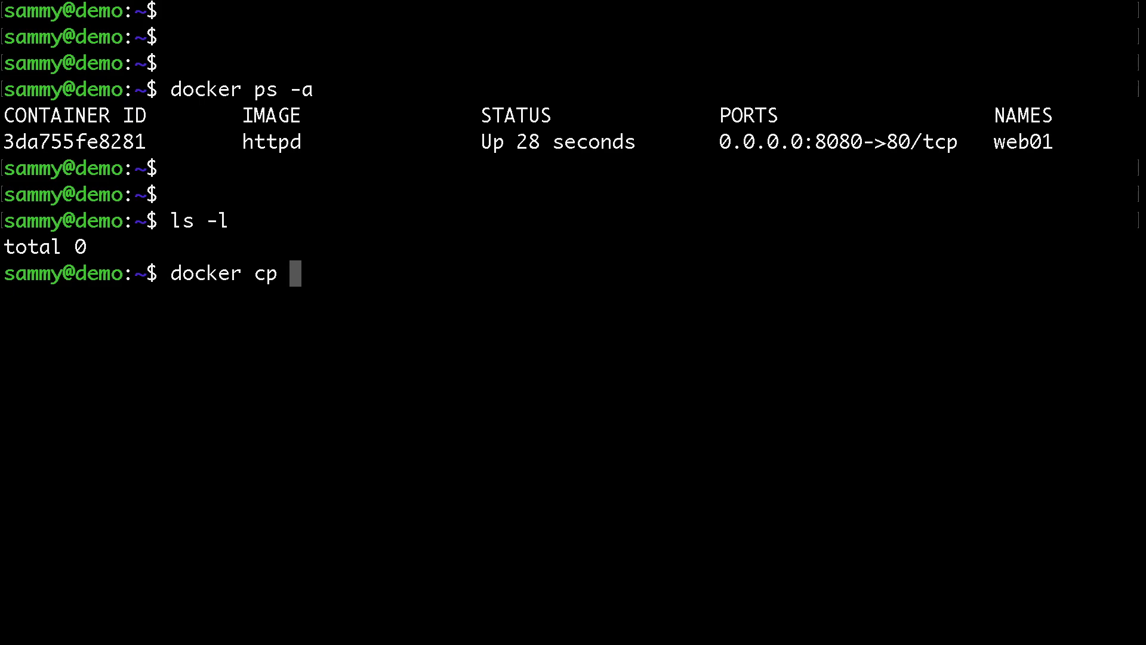
type("3da")
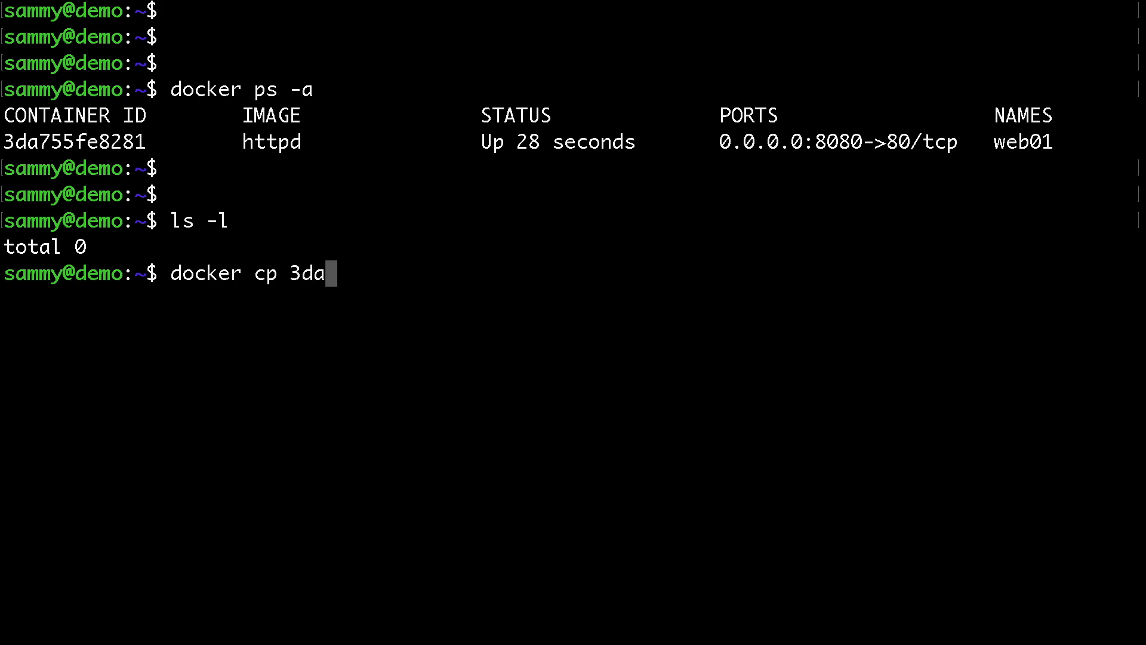
type("7")
type(":/")
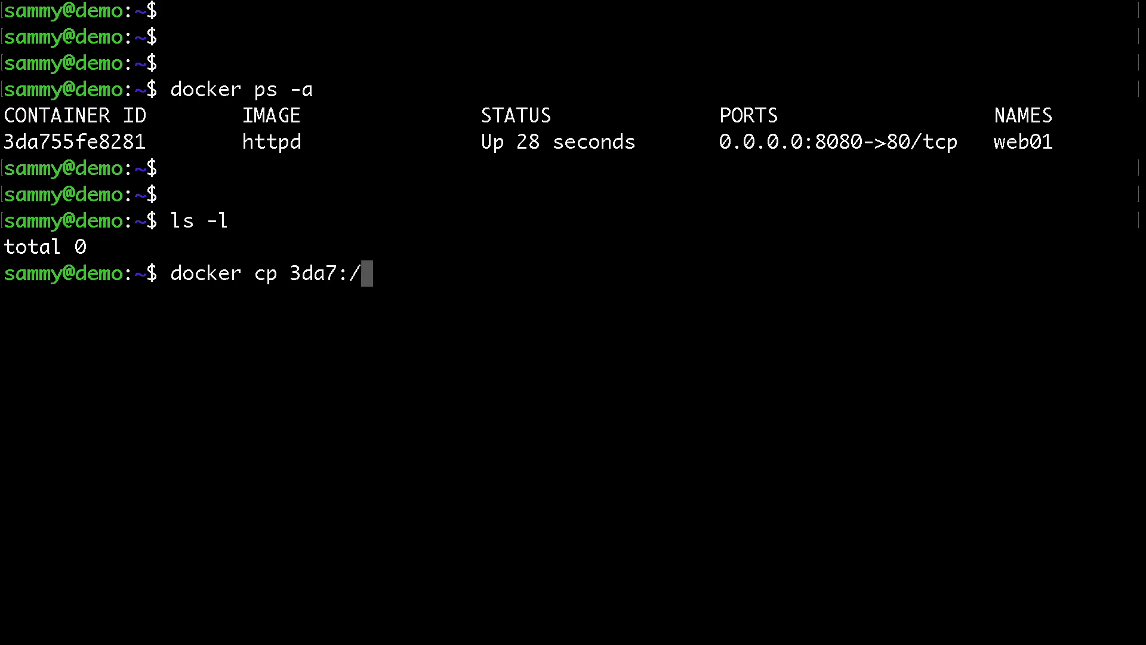
type("usr/lo")
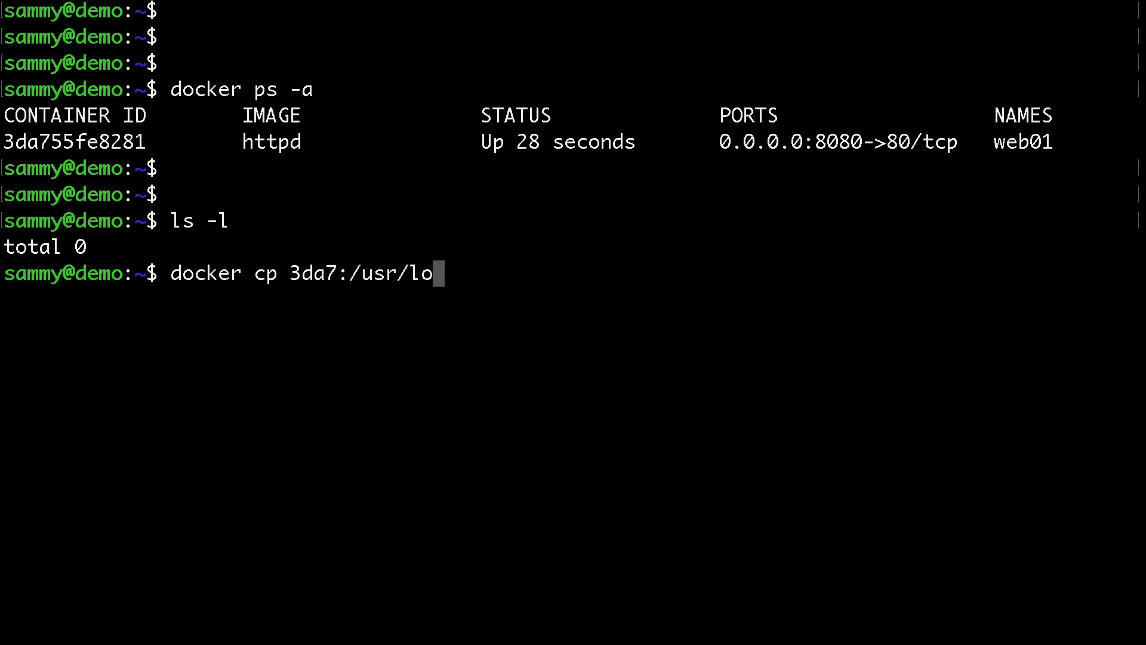
type("cal/apache2/c")
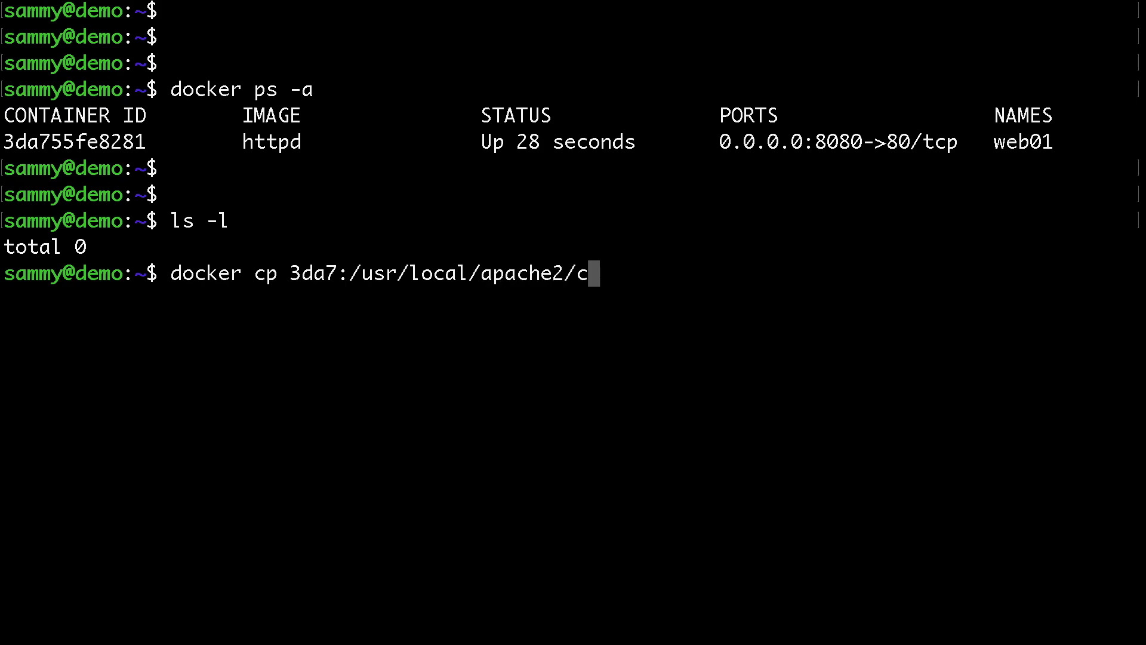
type("onf/httpd ")
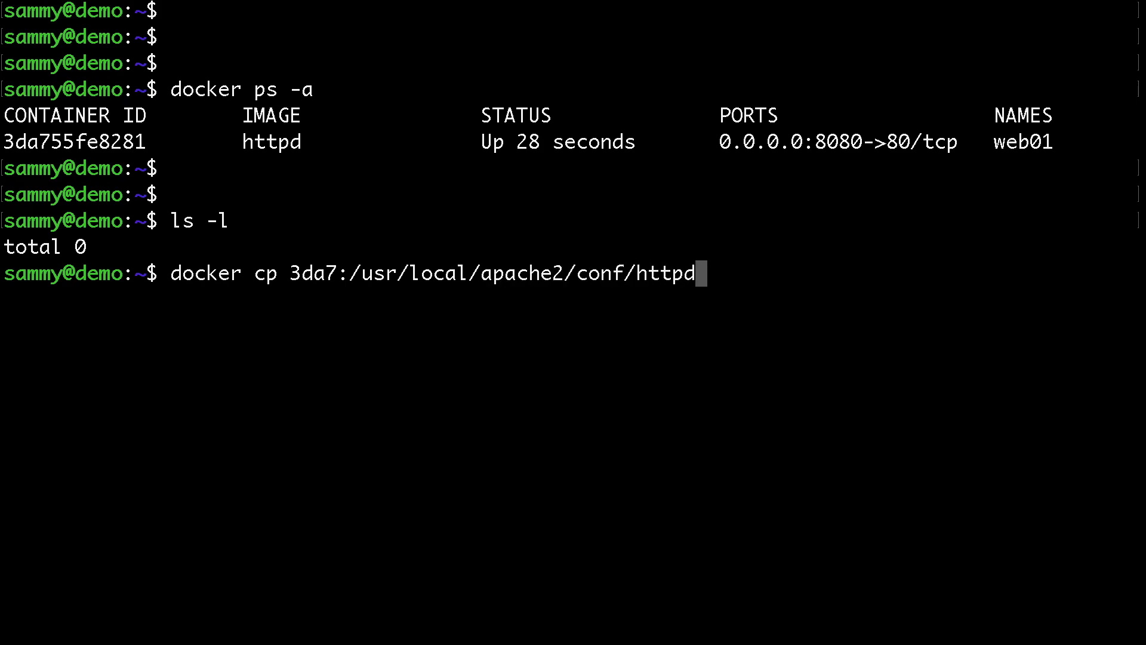
type("/home/")
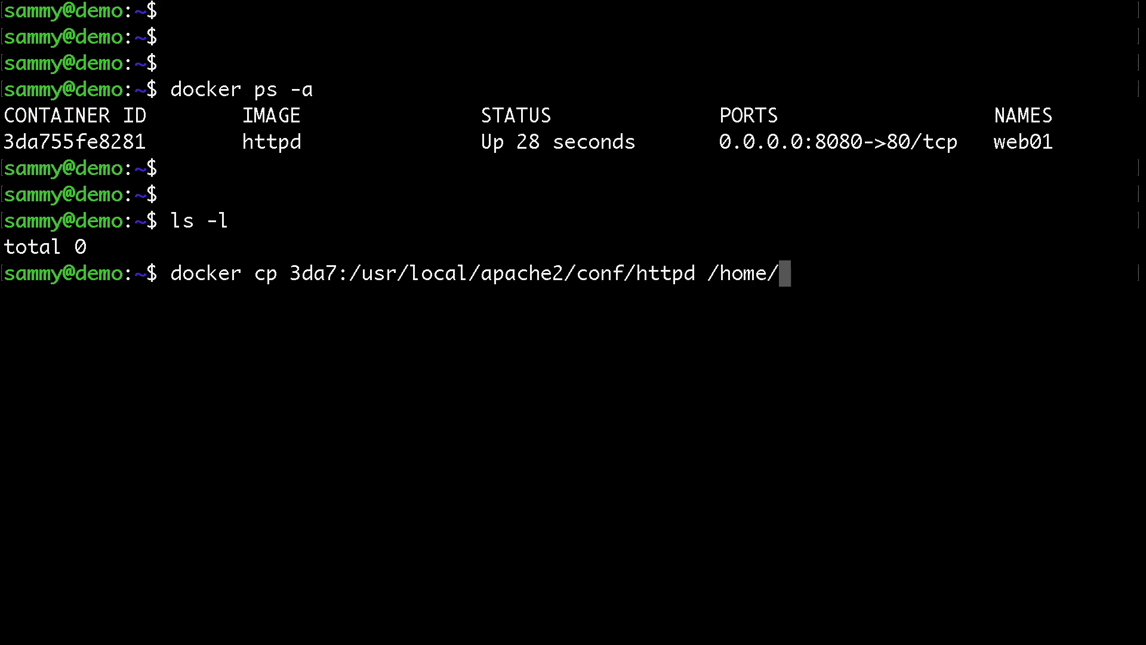
type("sammy/")
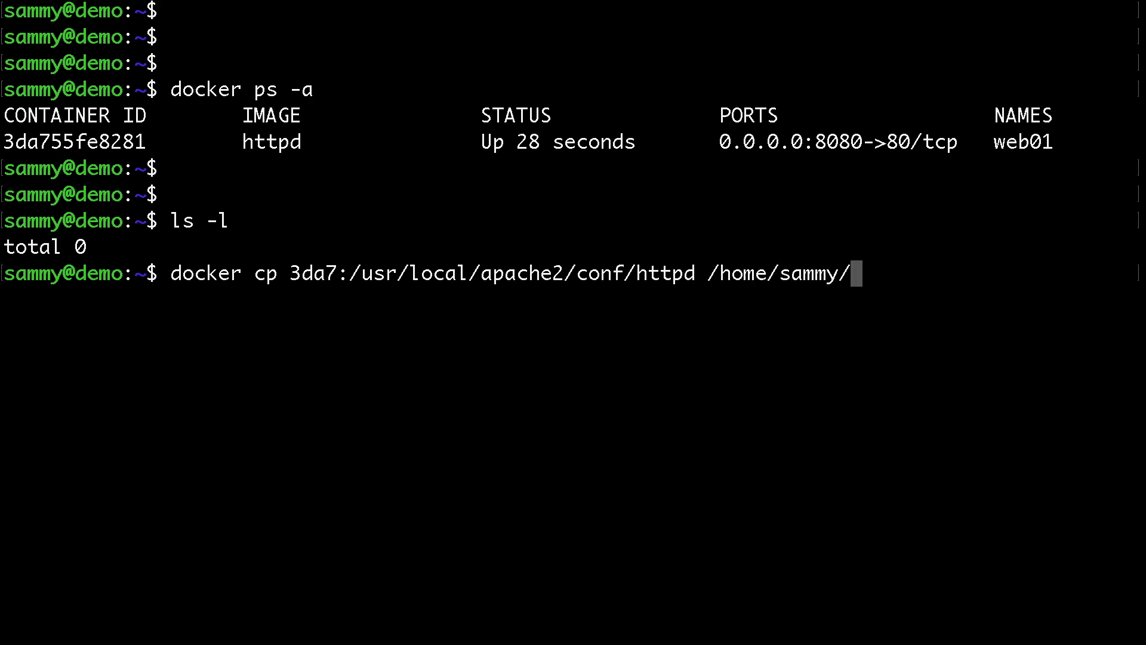
Run docker cp 3da7:/usr/local/apache2/conf/httpd /home/sammy/, which fails with no-such-path
key("Return")
Rerun the failed copy with the path corrected to httpd.conf, so it succeeds
key("Up")
key("alt+b")
key("alt+b")
key("alt+f")
type(",c /home/sammy/")
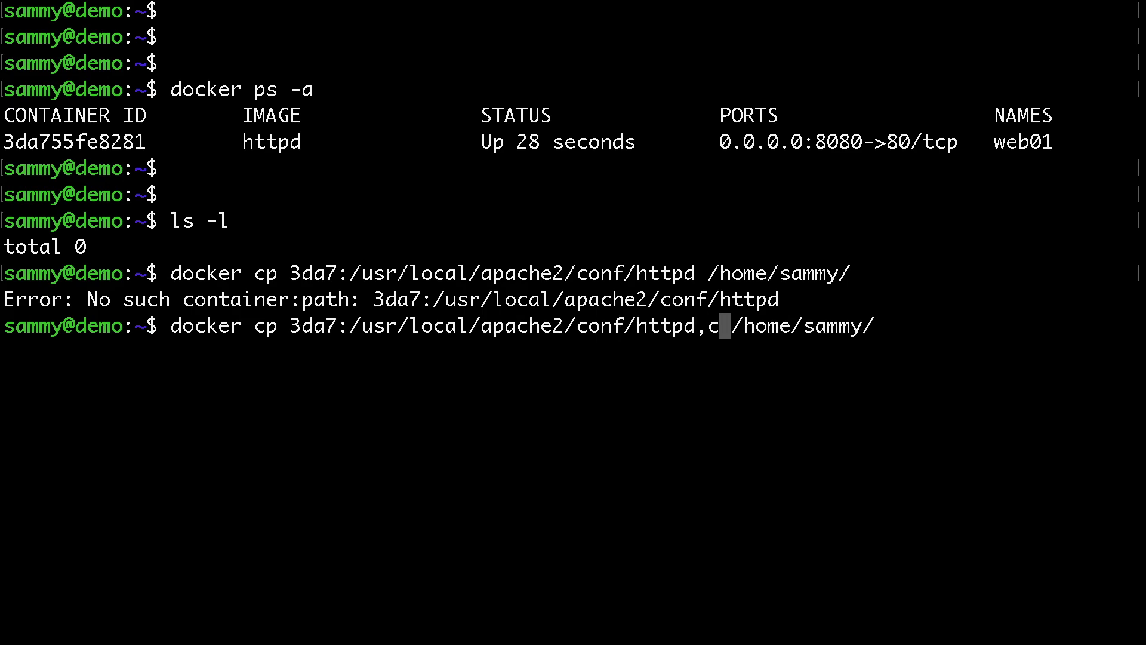
key("BackSpace")
key("BackSpace")
type(".conf")
key("Return")
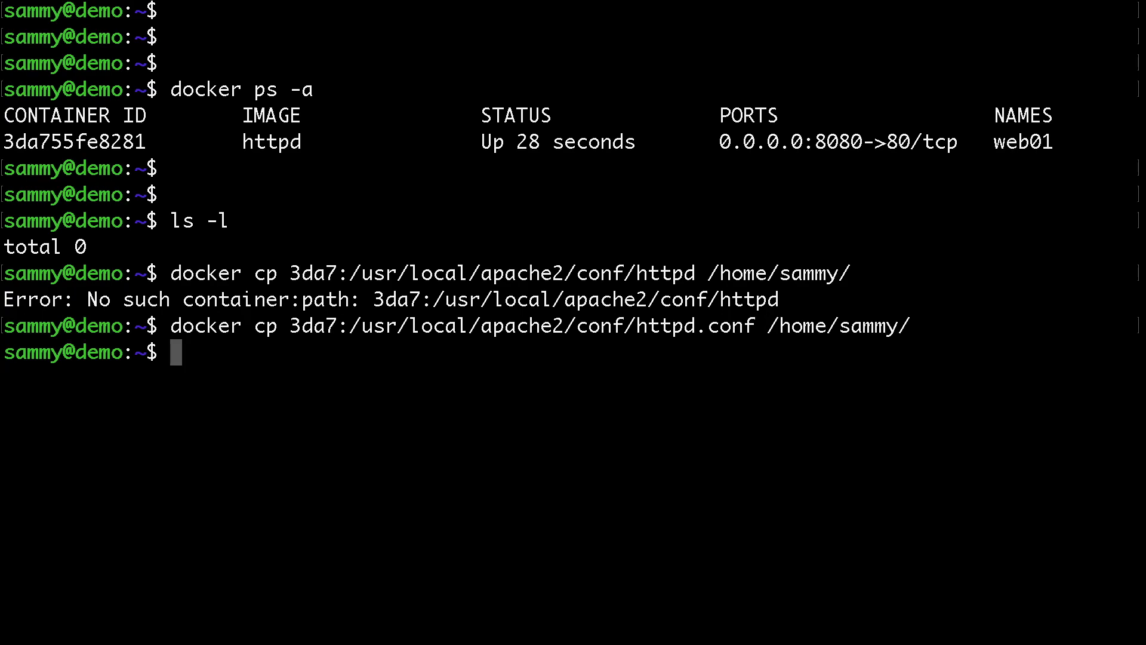
key("Return")
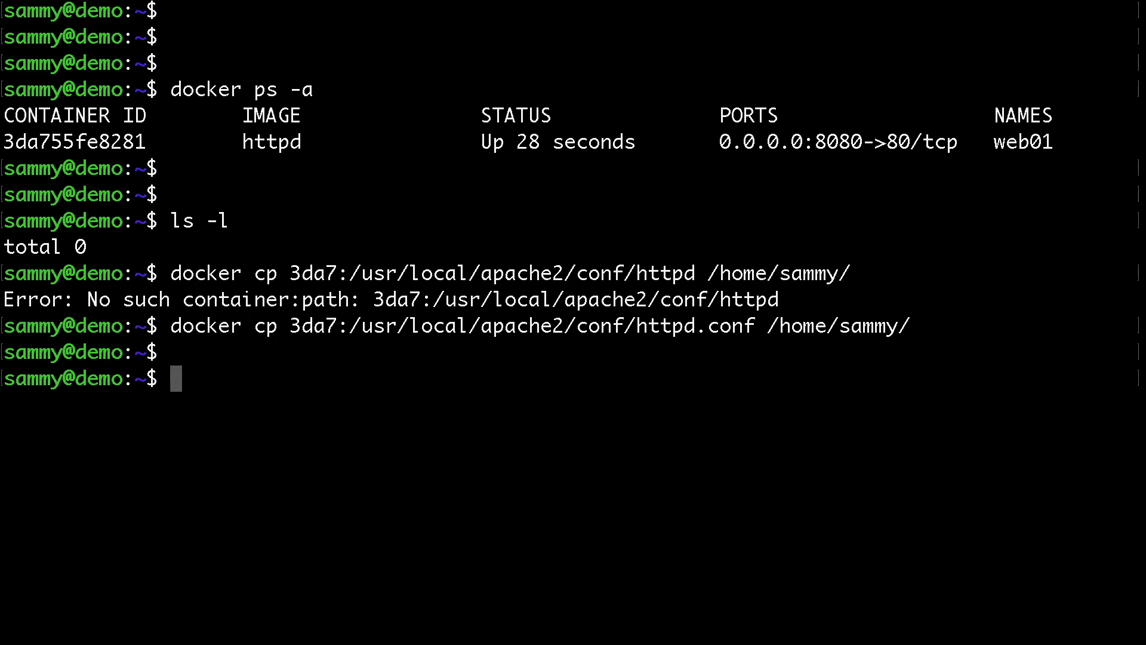
key("Return")
type("ls -l")
List the home directory, showing the copied httpd.conf
key("Return")
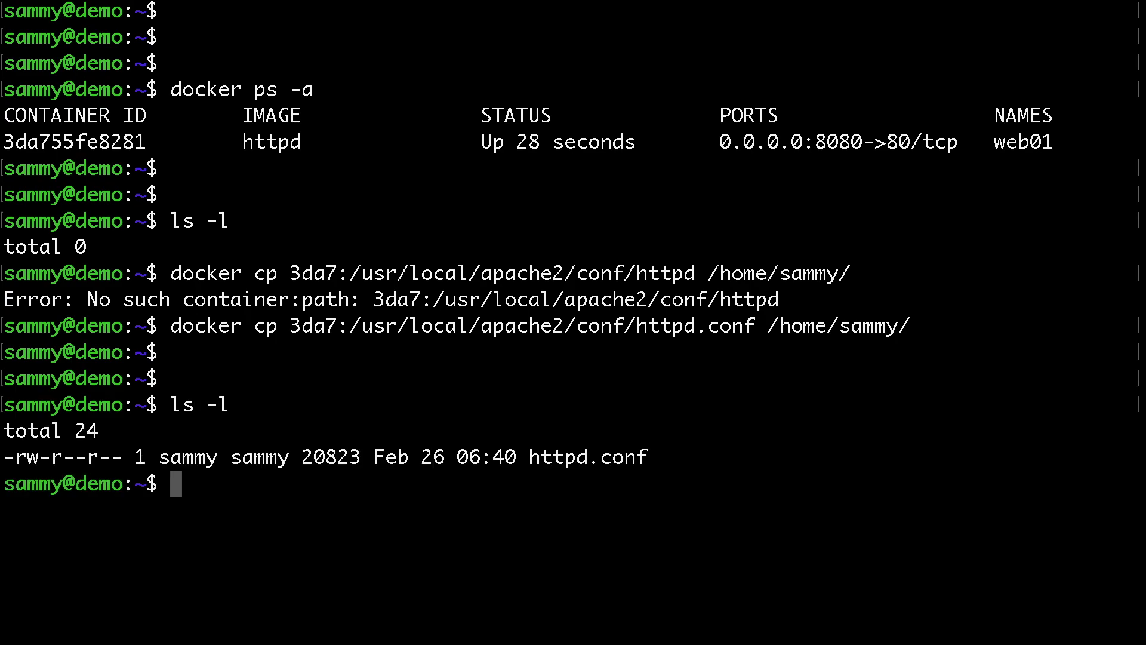
double_click(567, 457)
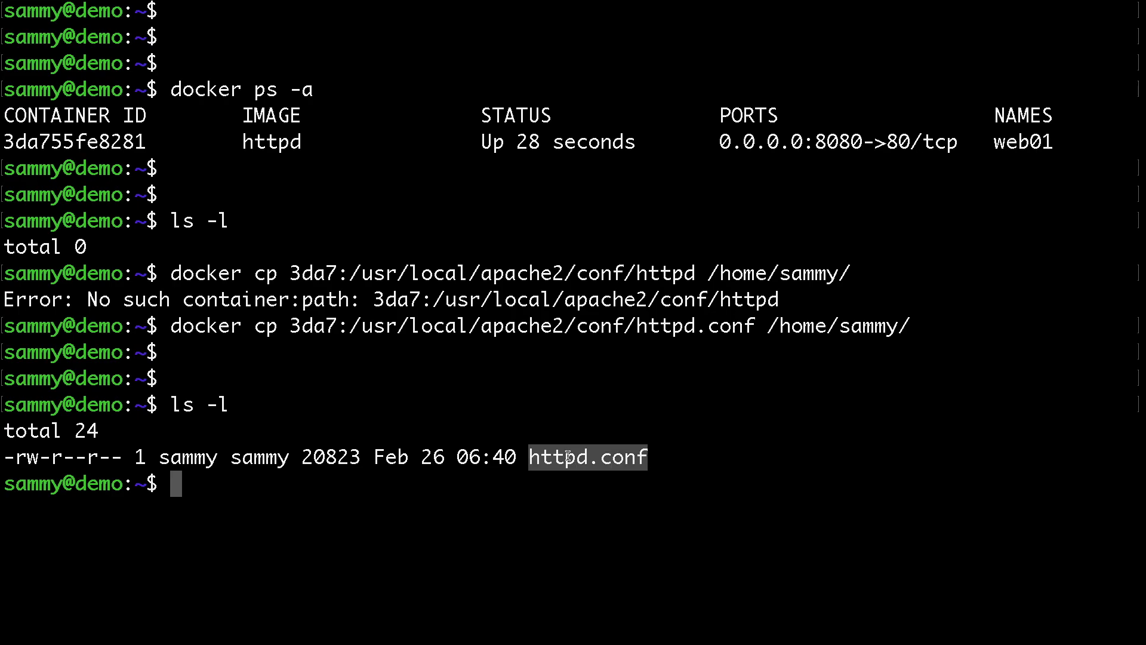
left_click(515, 468)
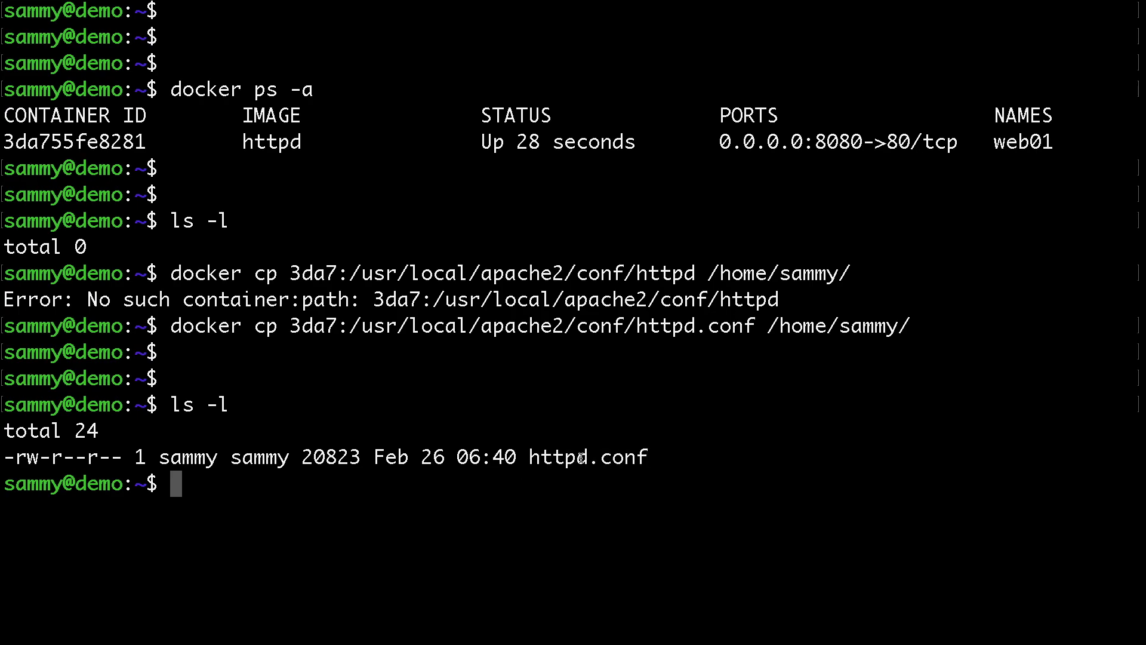
type("head he")
Print the first lines of httpd.conf with head, showing the Apache header comments
key("BackSpace")
key("Tab")
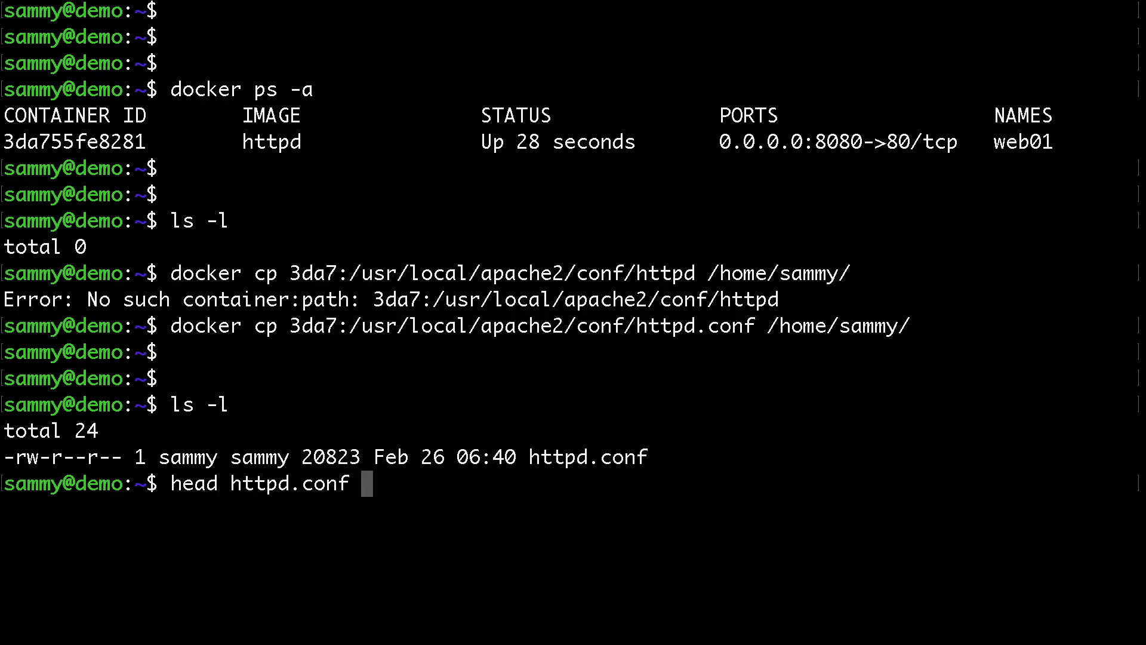
key("Return")
left_click_drag(108, 361, 605, 578)
left_click(818, 580)
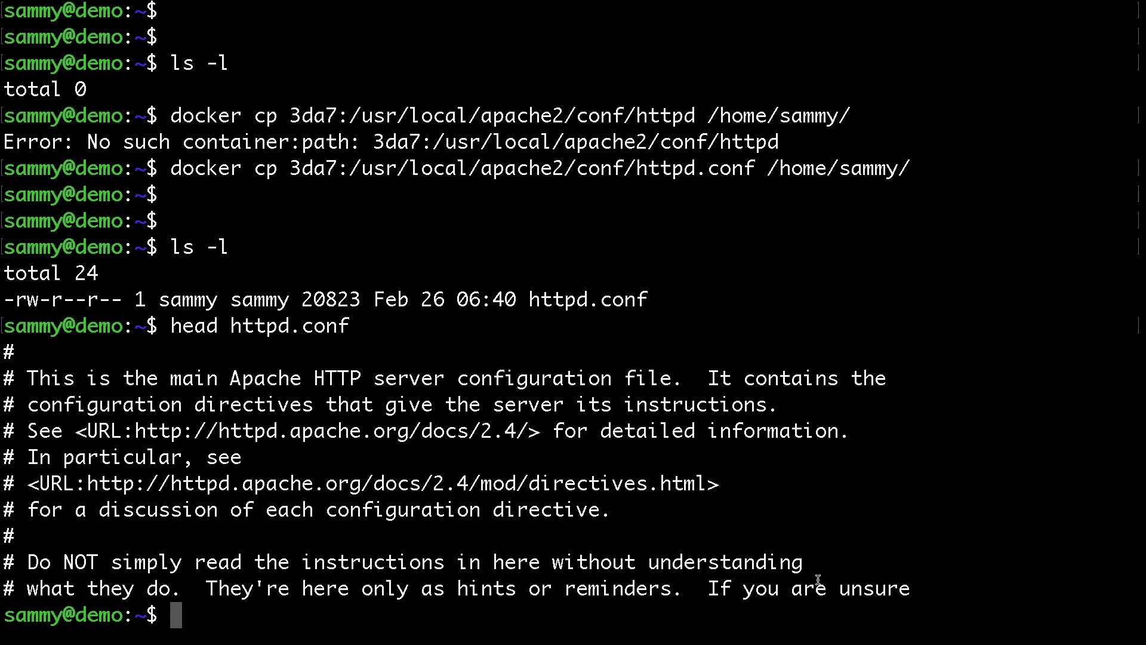
key("Return")
type("clear")
Delete httpd.conf from the home directory and list running containers, showing web01
key("Return")
key("Return")
key("Return")
key("Return")
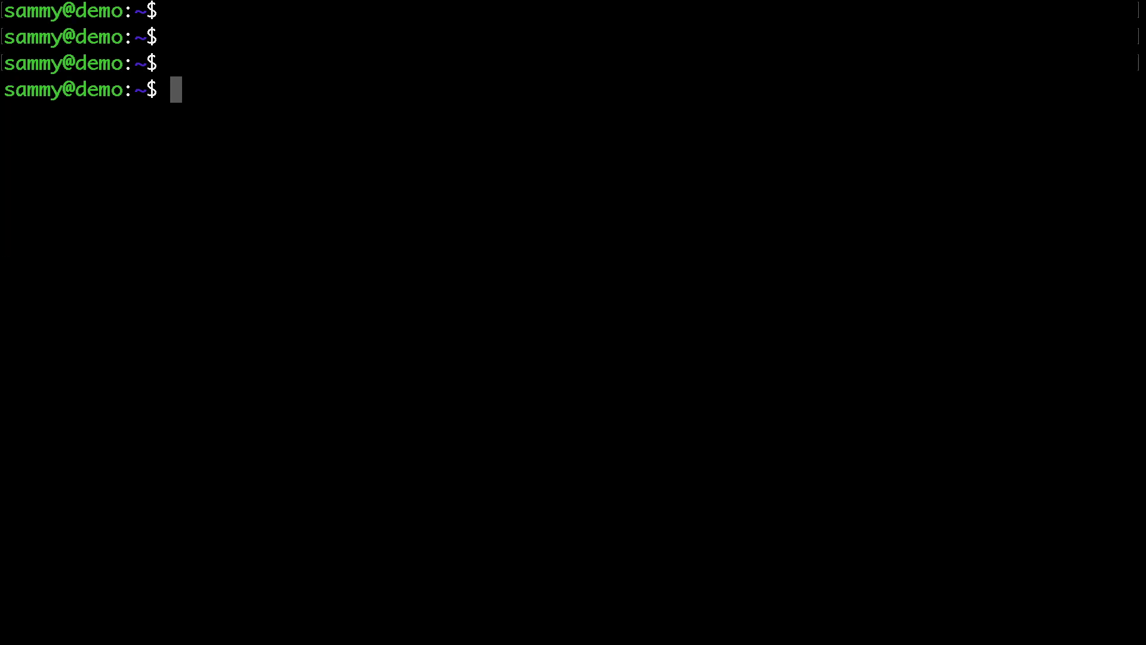
type("ls -l")
key("Return")
type("rm httpd.conf")
key("Return")
key("Return")
key("ctrl+r")
type("dock")
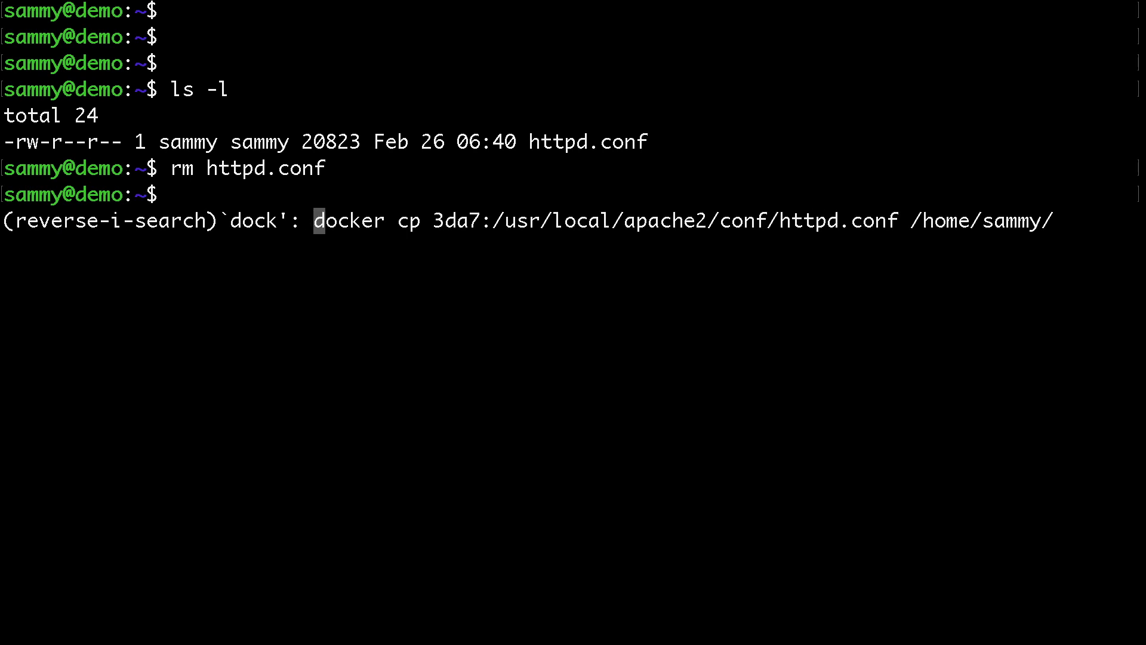
type("er")
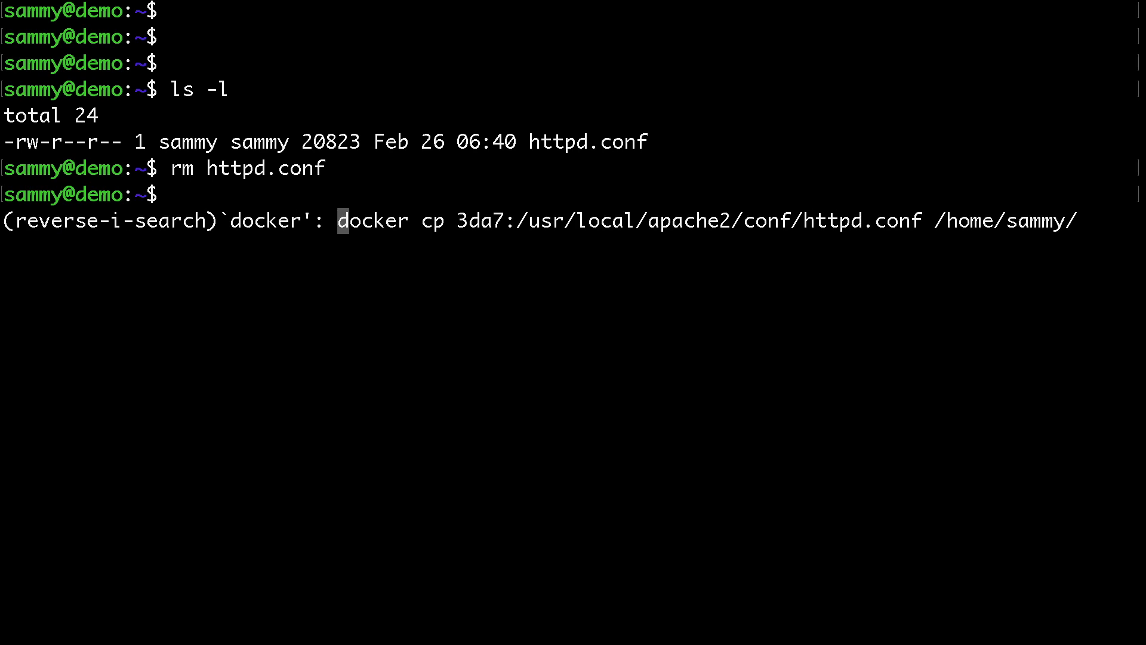
key("ctrl+c")
type("d")
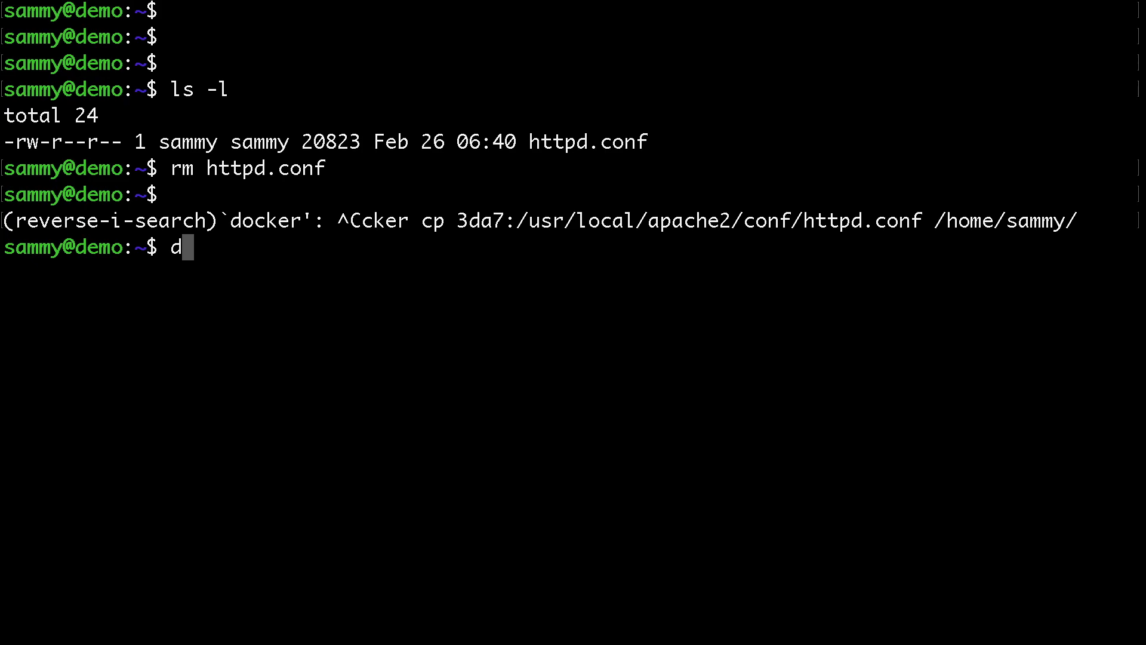
type("ocker ps")
key("Return")
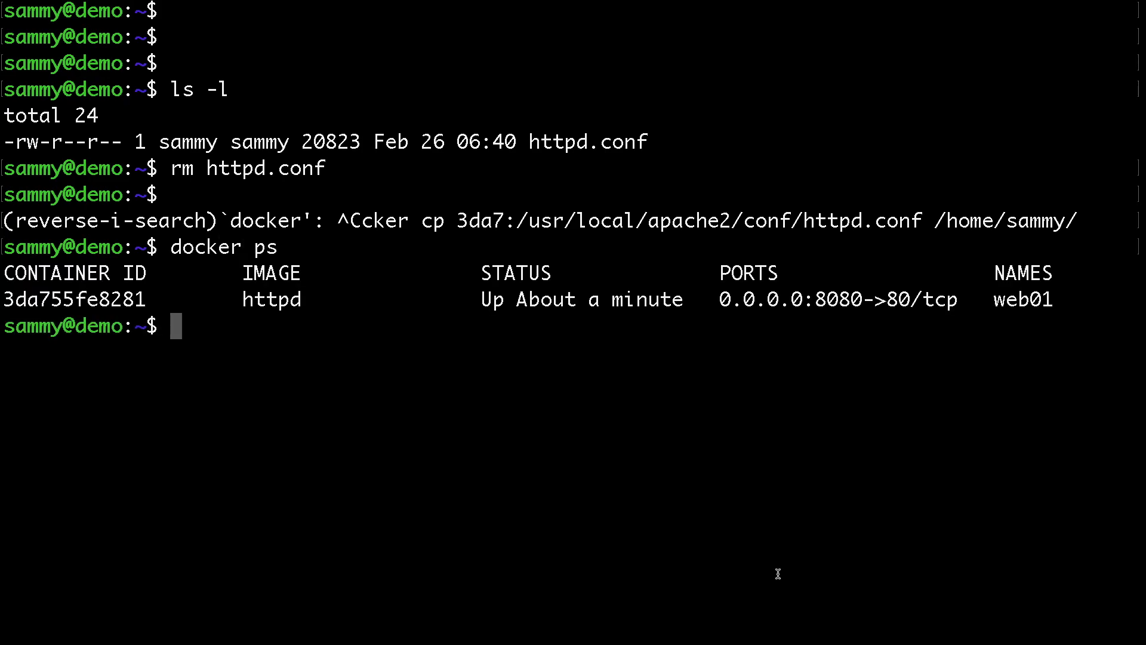
Recall the docker cp command and rerun it with web01 replacing container ID 3da7
double_click(1023, 300)
left_click(890, 324)
key("Return")
key("Return")
type("do")
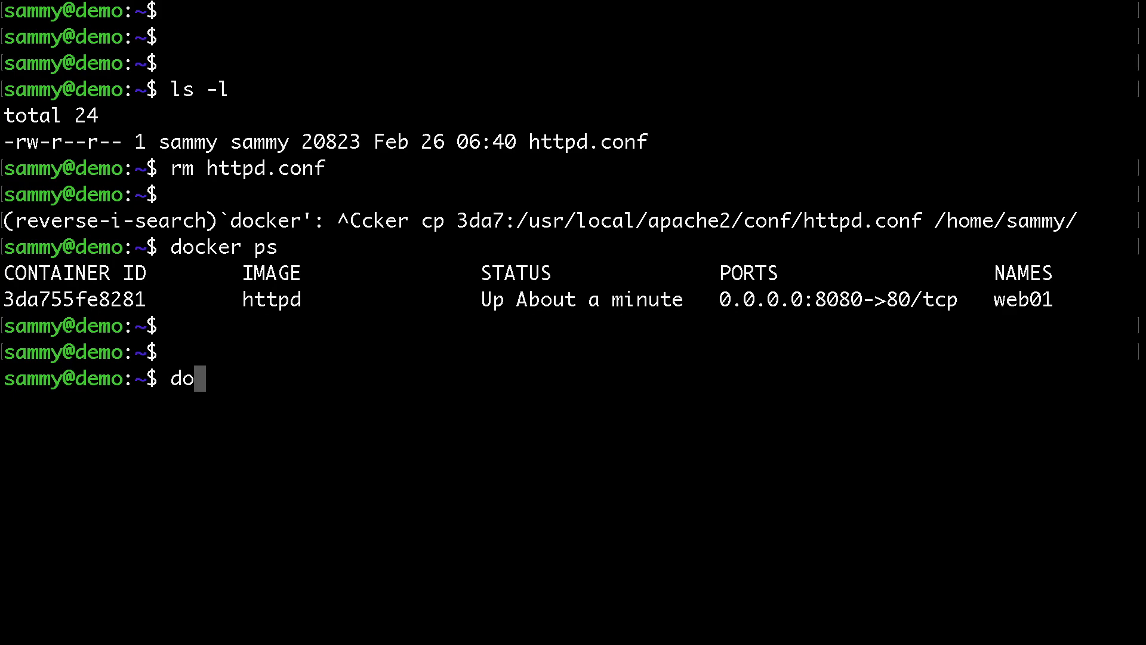
key("BackSpace")
key("BackSpace")
key("ctrl+r")
type("cp")
key("ctrl+e")
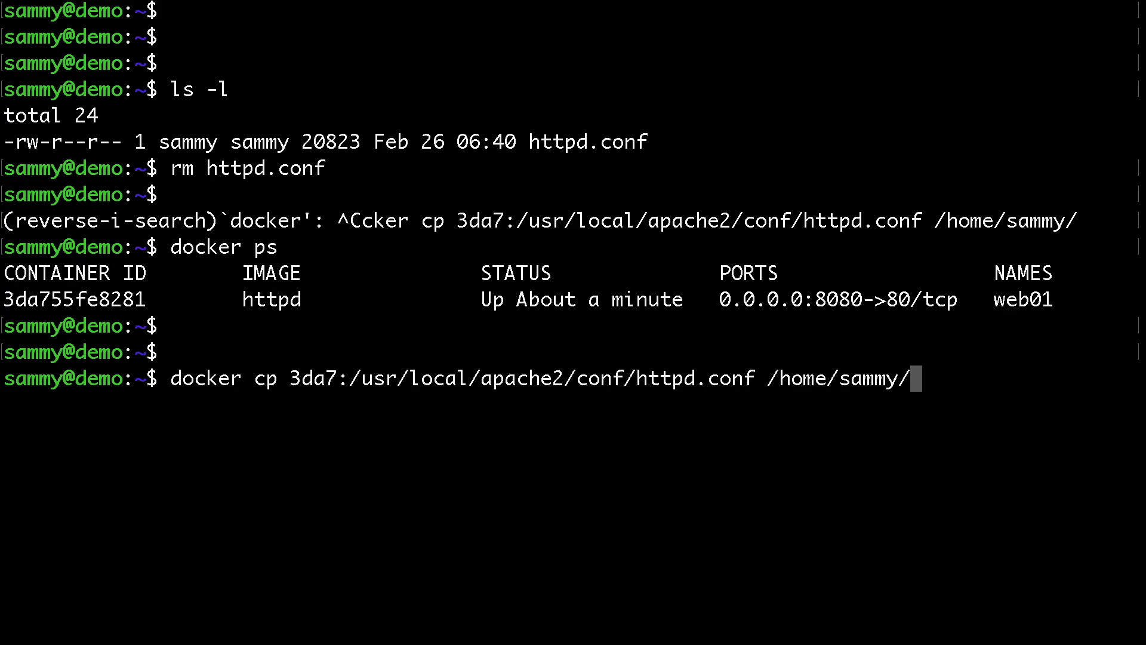
key("ctrl+a")
key("alt+f")
key("alt+f")
key("alt+f")
key("ctrl+w")
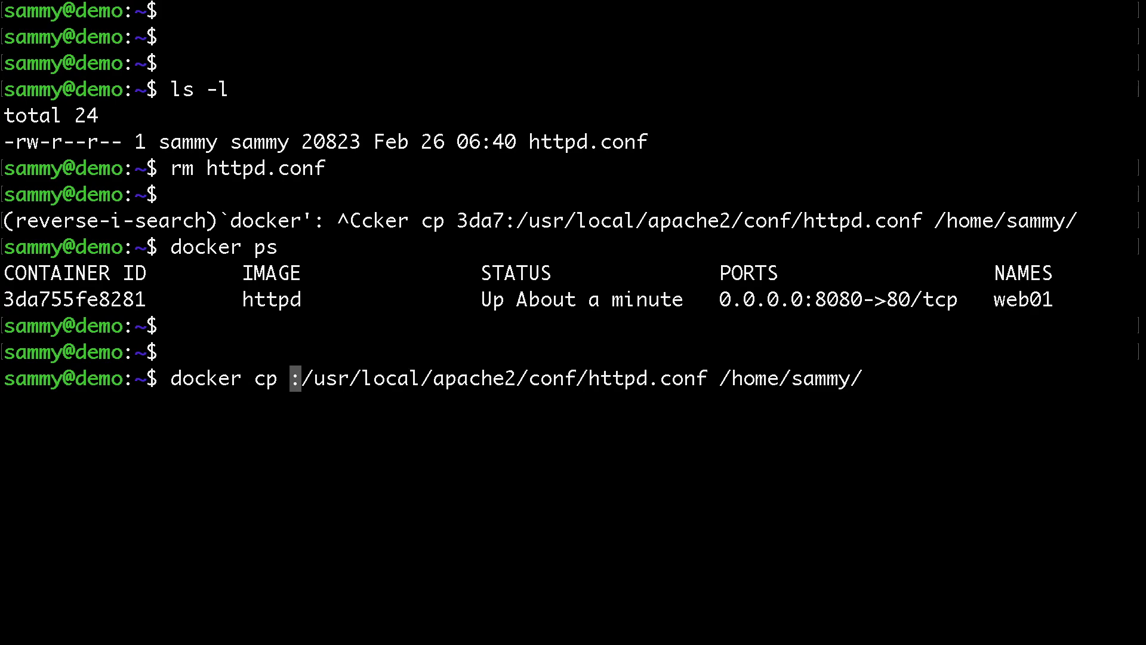
type("web01")
key("Return")
List the home directory to confirm httpd.conf arrived, then clear the screen
key("Return")
key("Return")
type("ls -l")
key("Return")
triple_click(772, 510)
left_click(703, 417)
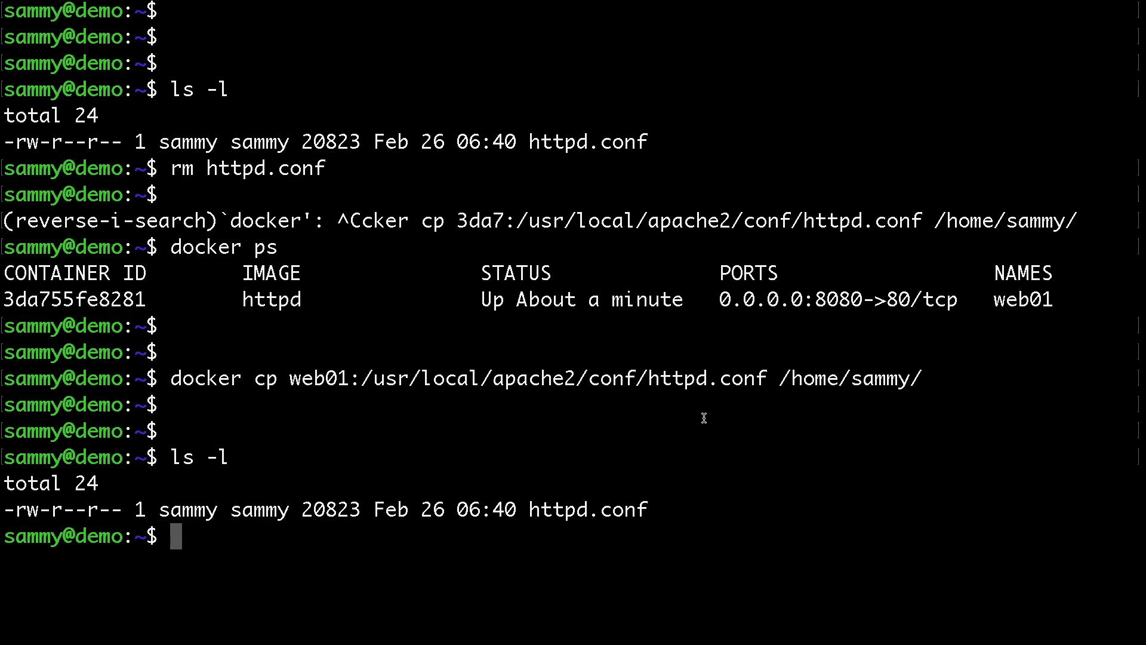
type("clear")
key("Return")
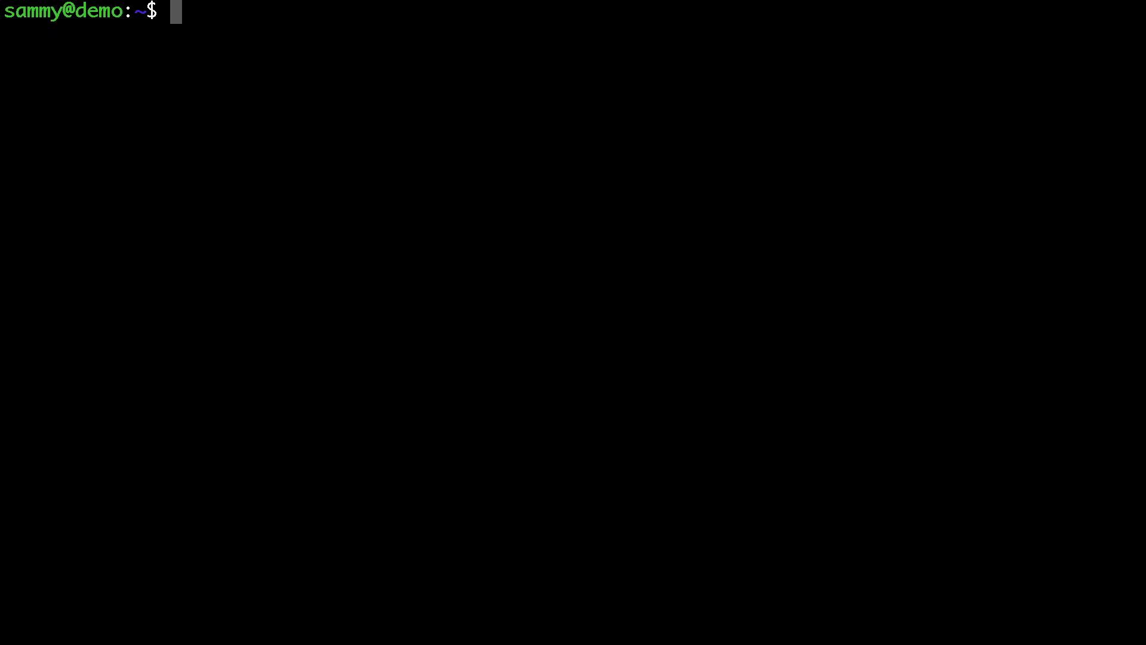